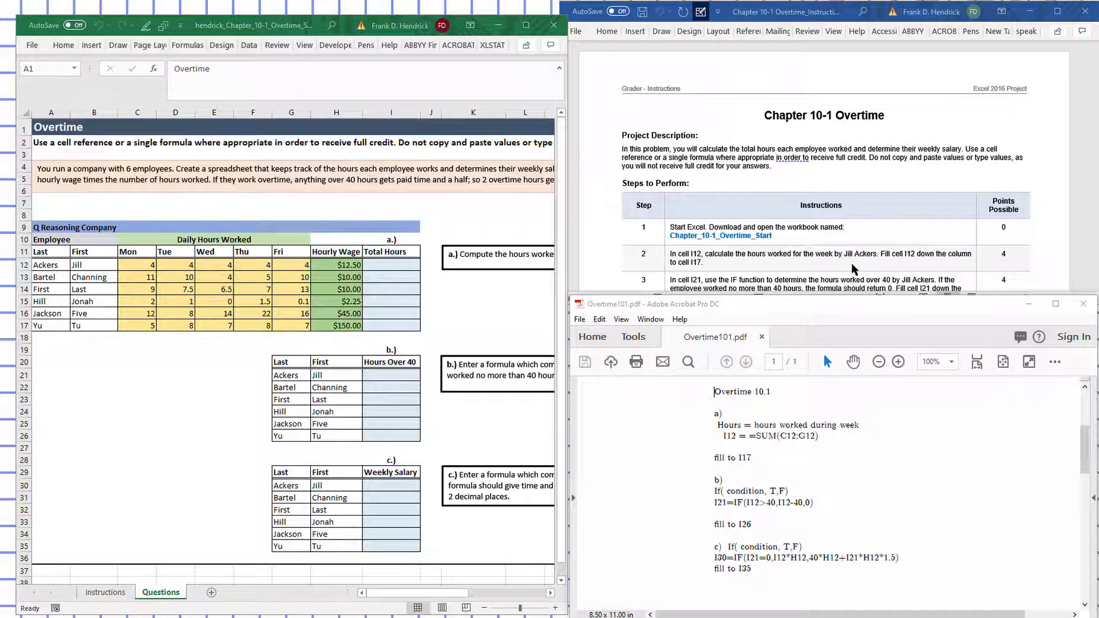
- Copy the formula =SUM(C12:G12) from the PDF notes into cell I12 of the workbook and fill it down to I17
left_click(398, 265)
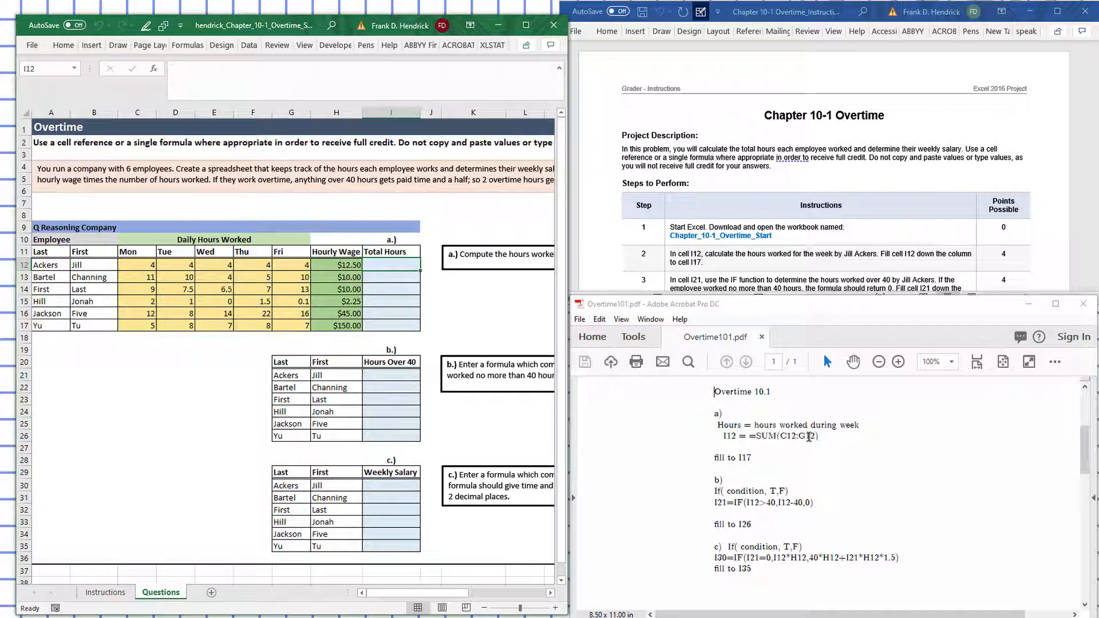
left_click_drag(823, 438, 751, 436)
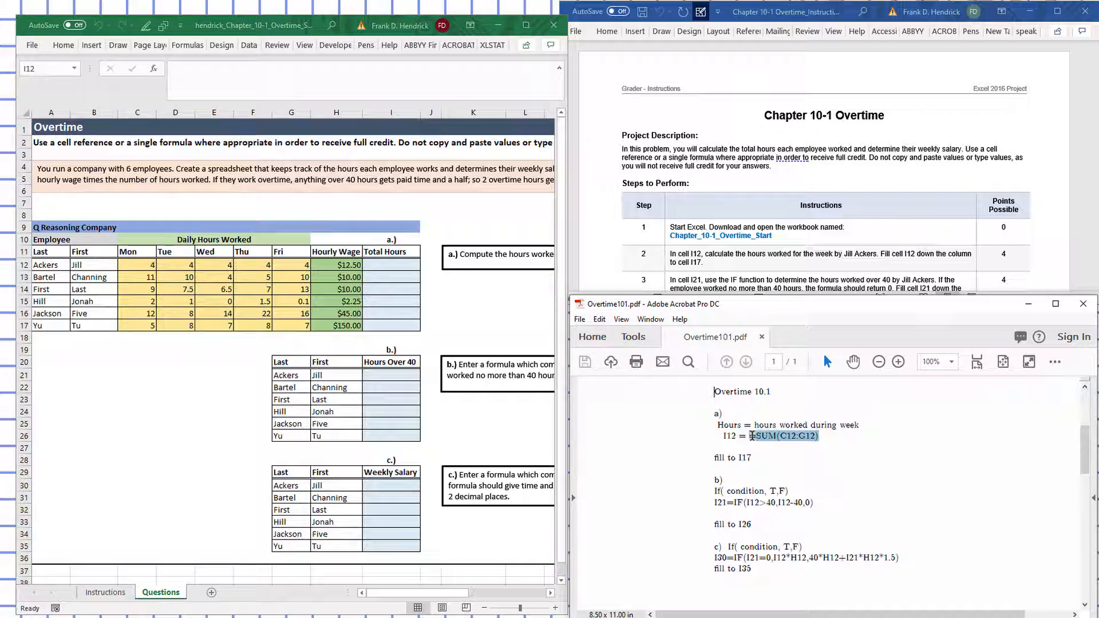
right_click(766, 436)
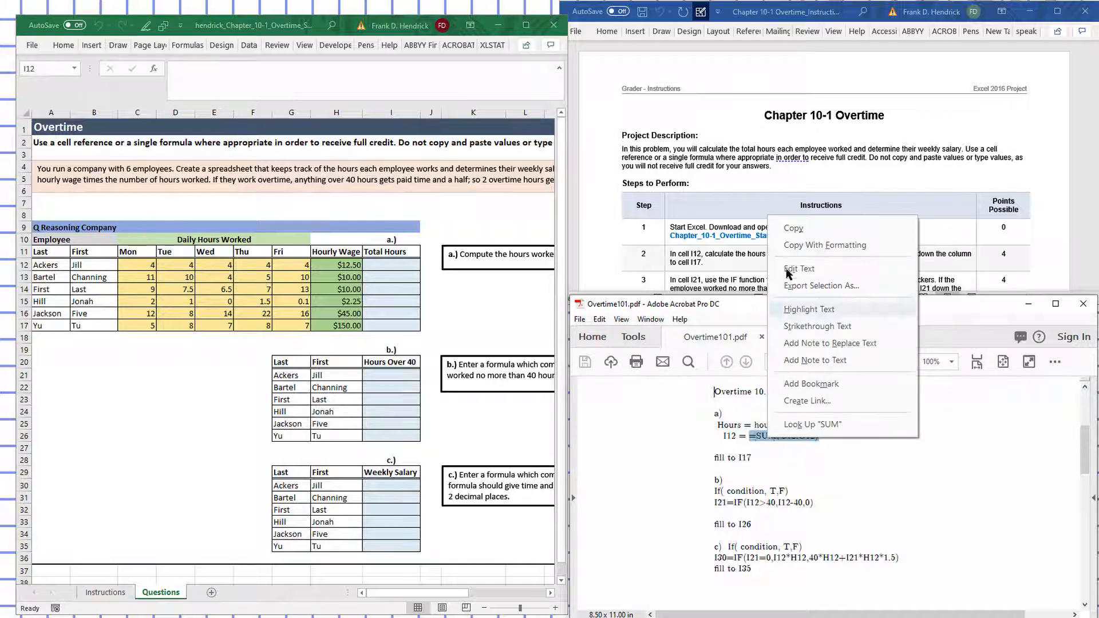
left_click(801, 229)
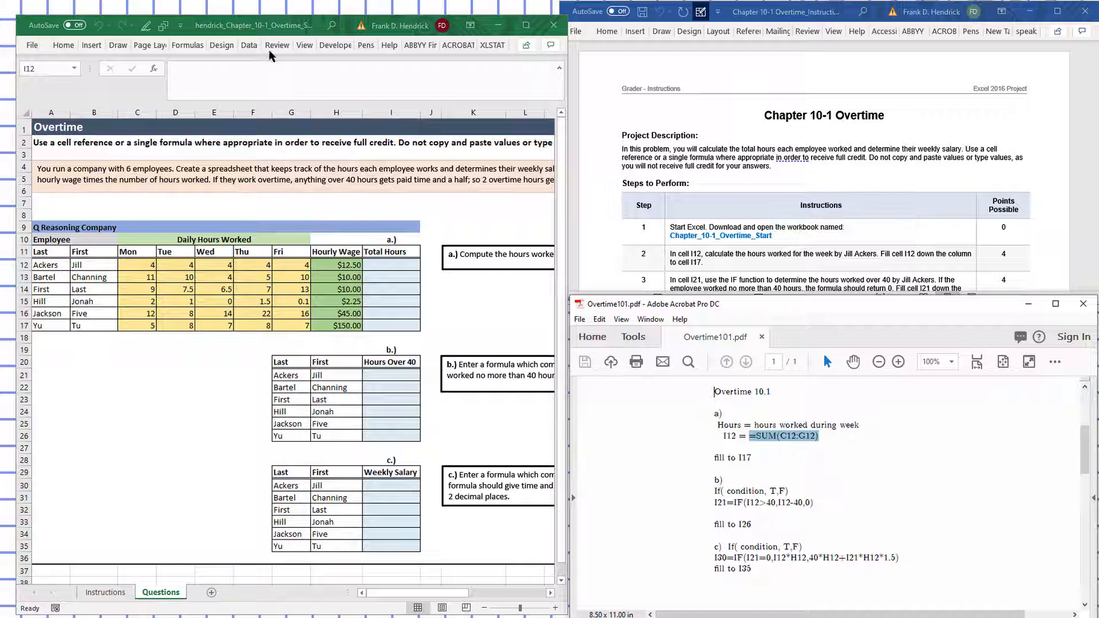
left_click(269, 69)
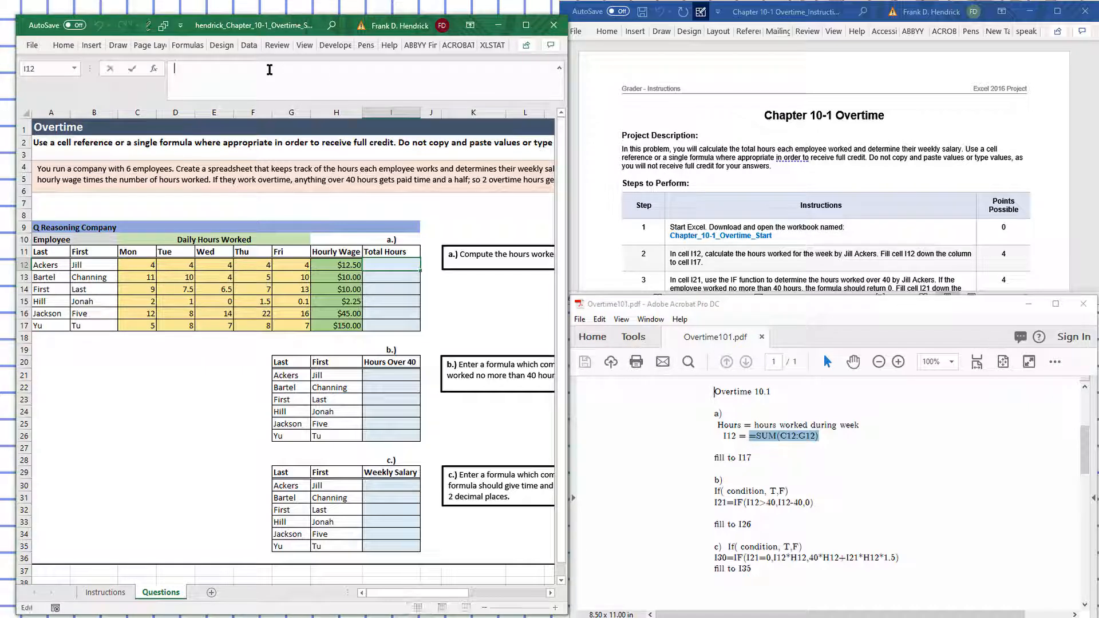
key("ctrl+v")
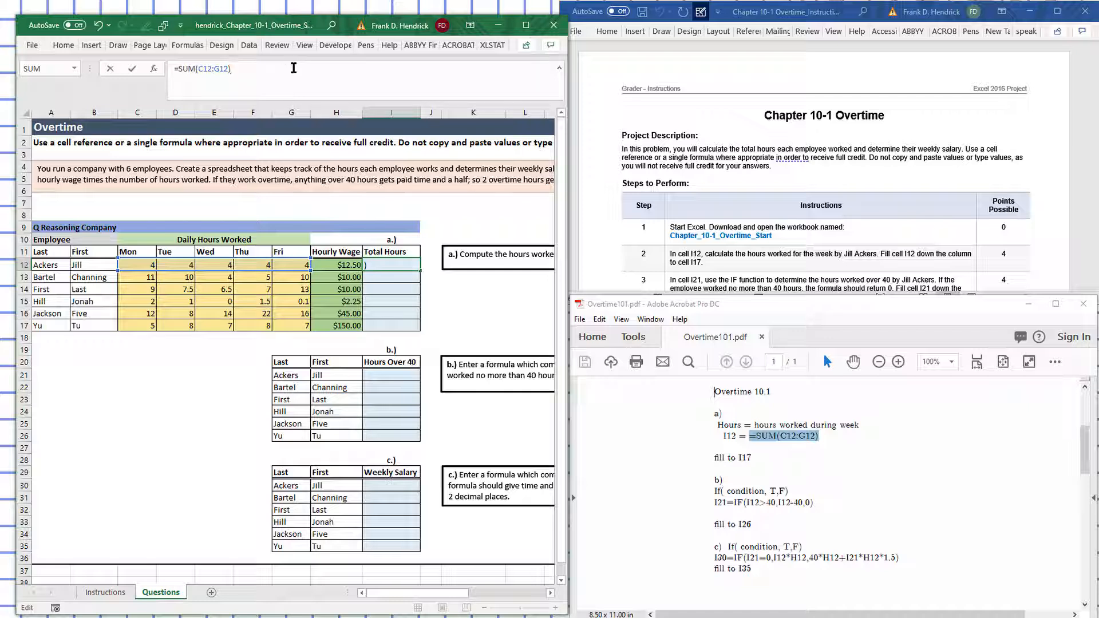
key("Return")
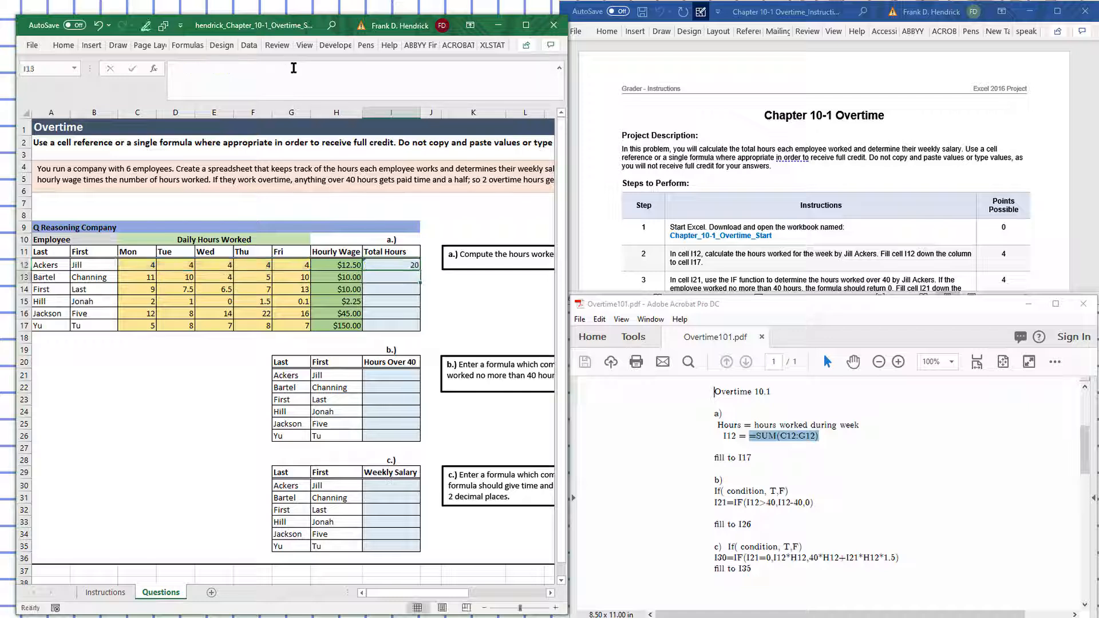
left_click(399, 267)
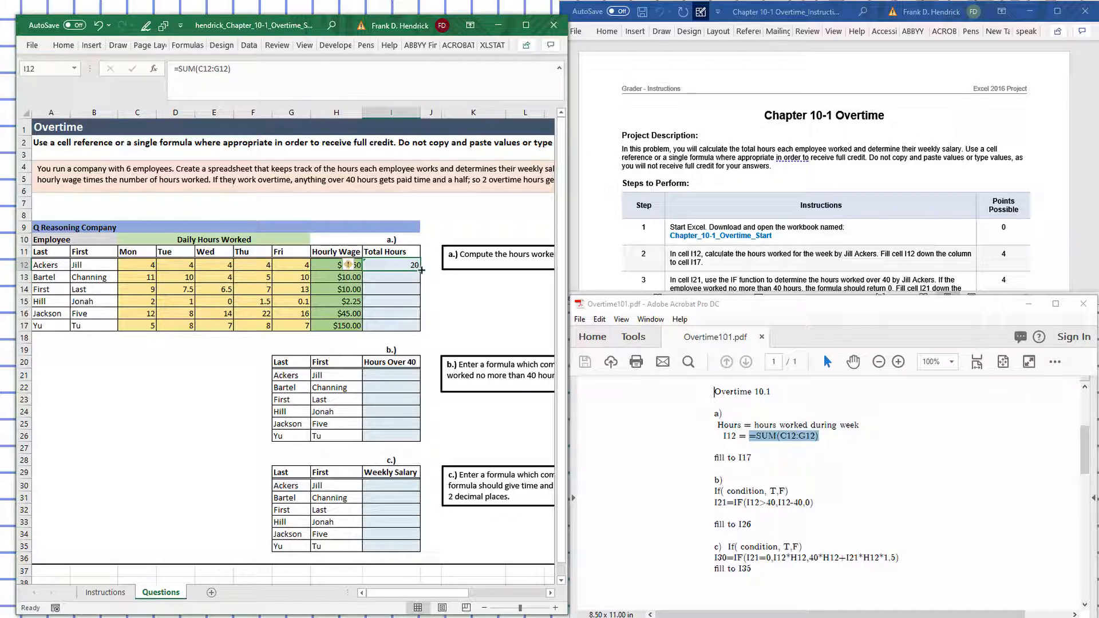
left_click_drag(421, 269, 419, 330)
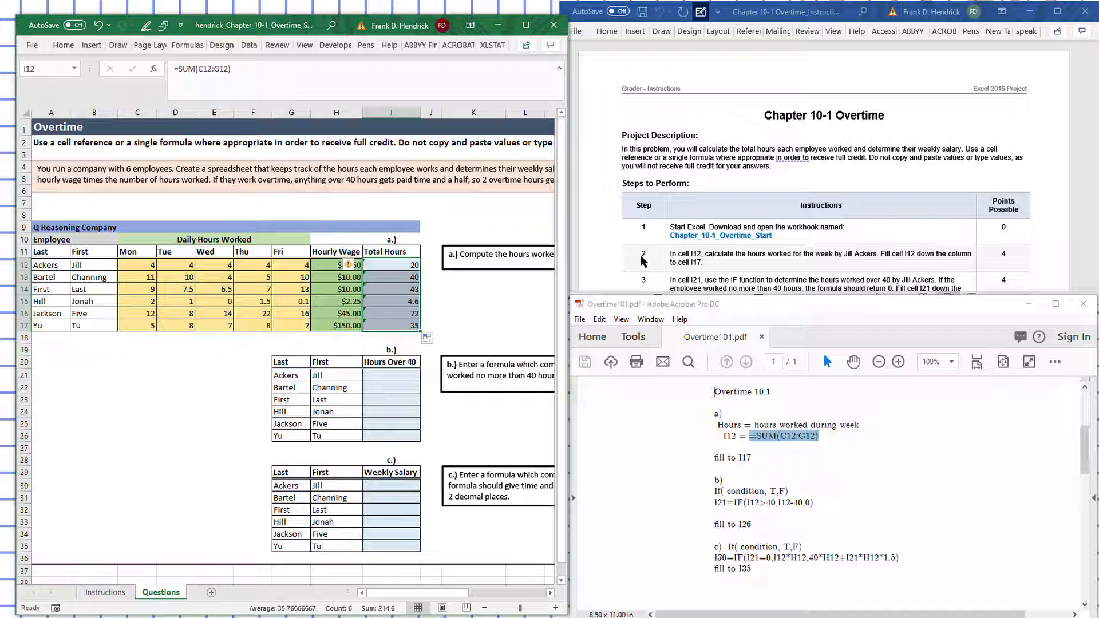
- Copy the part b formula =IF(I12>40,I12-40,0) for the hours over 40 from the PDF notes
scroll(643, 261, "down", 1)
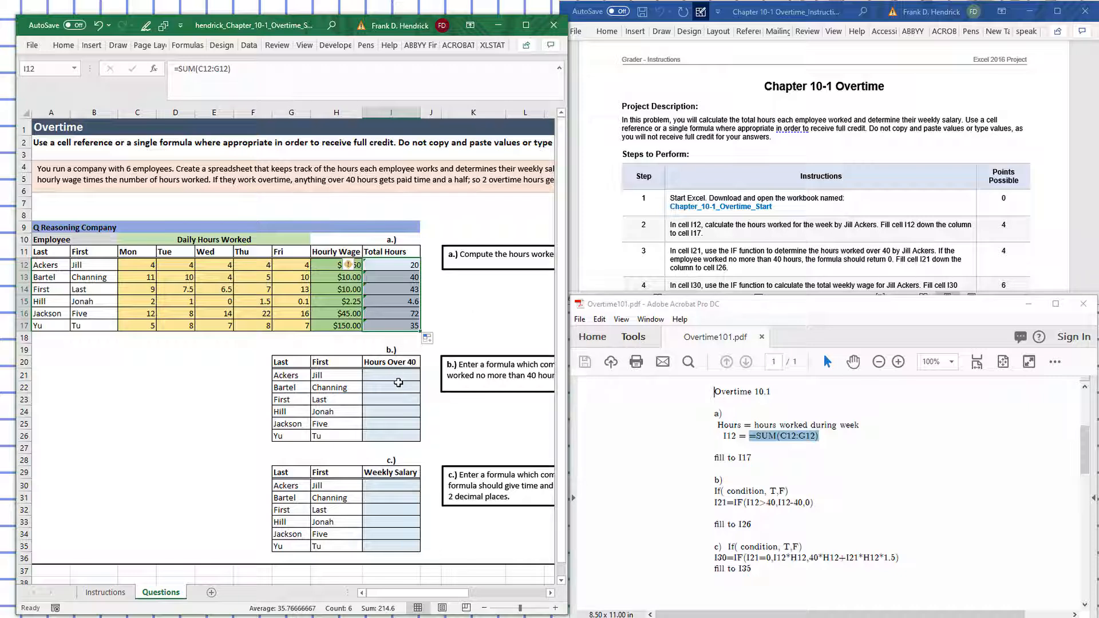
left_click(398, 377)
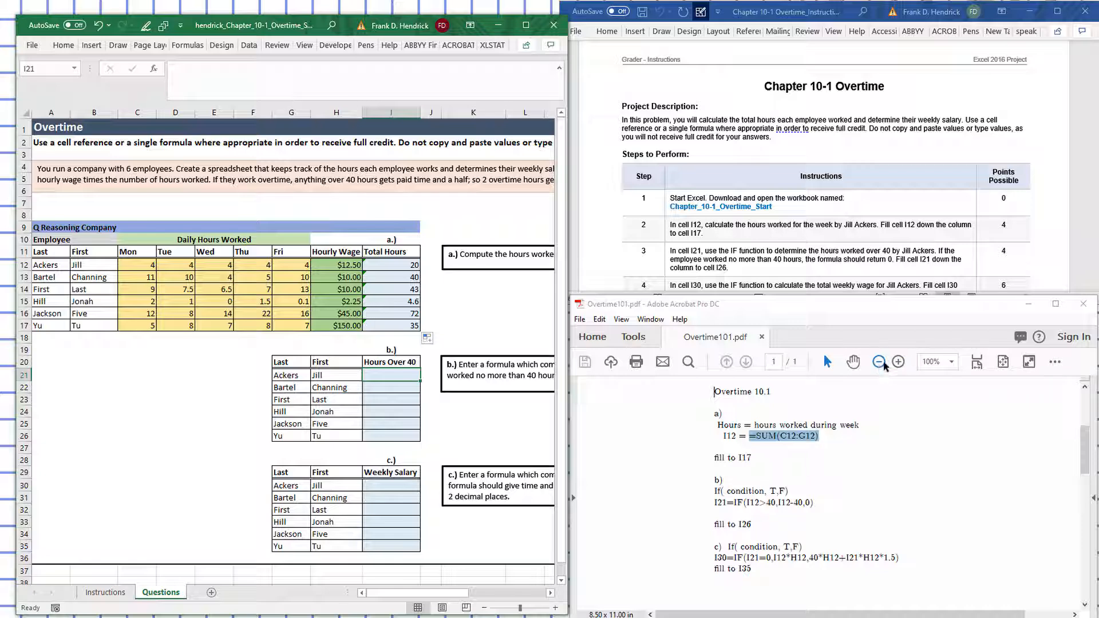
left_click(898, 362)
left_click(898, 363)
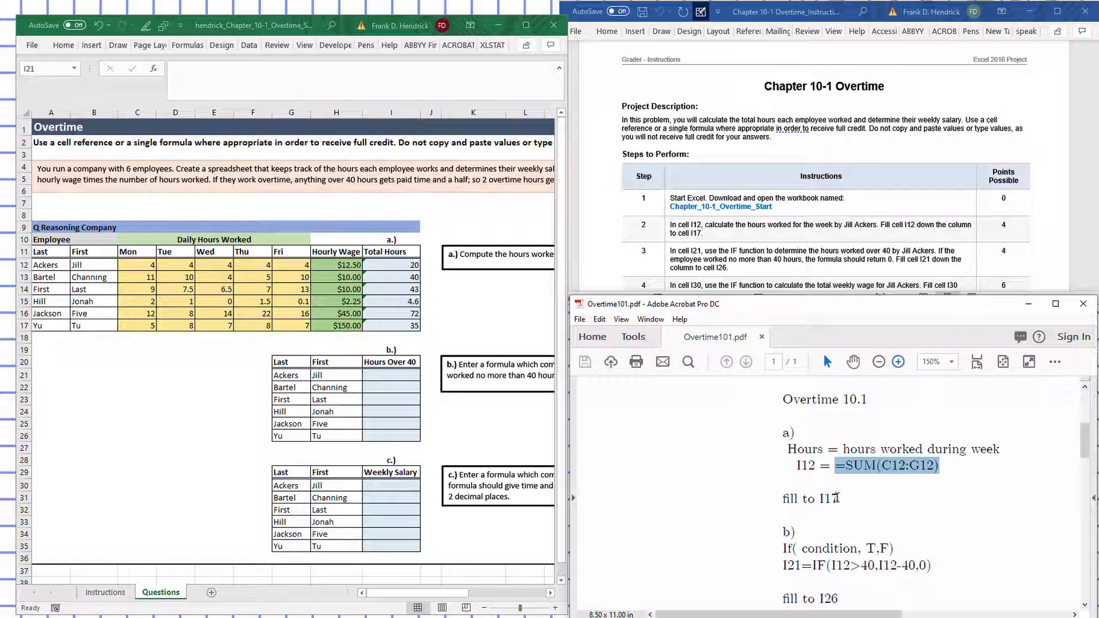
scroll(822, 606, "down", 2)
scroll(821, 605, "right", 3)
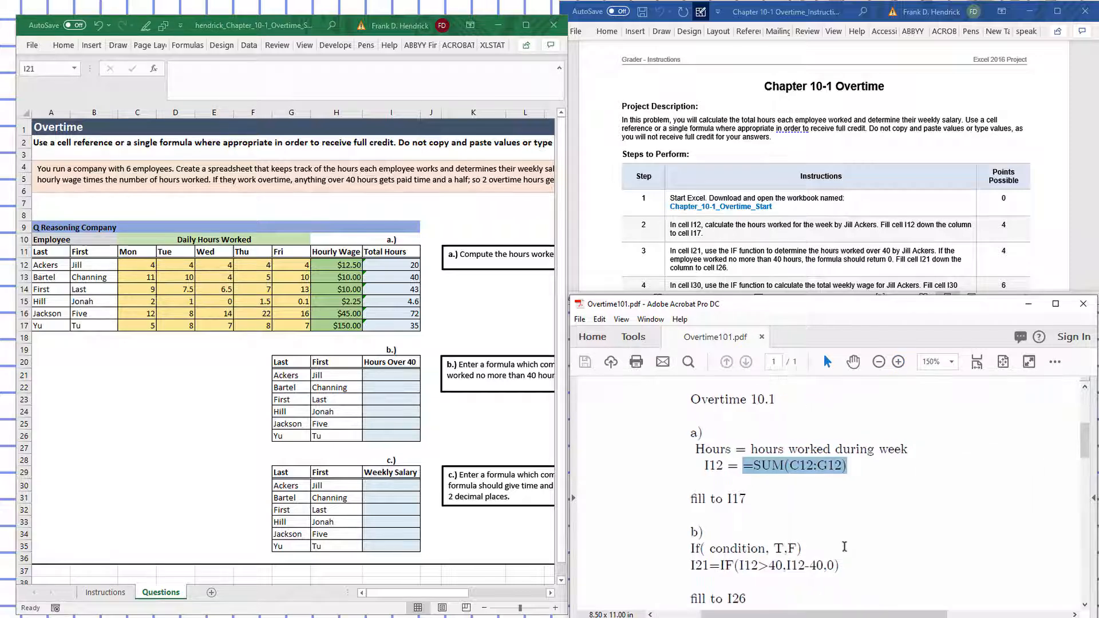
scroll(844, 547, "down", 1)
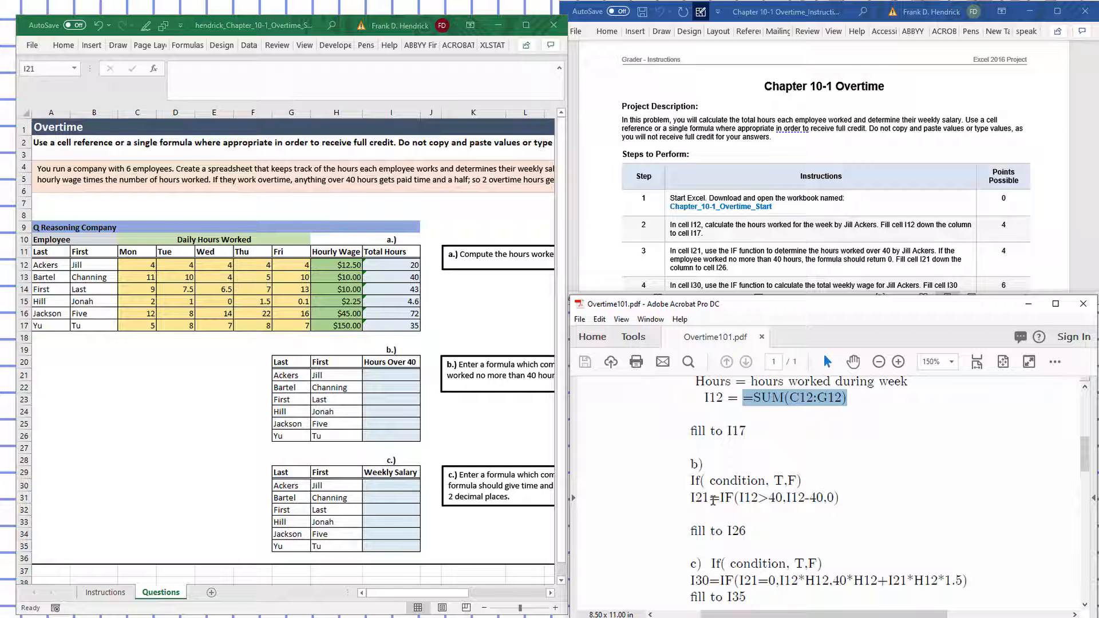
left_click_drag(710, 498, 837, 496)
right_click(824, 496)
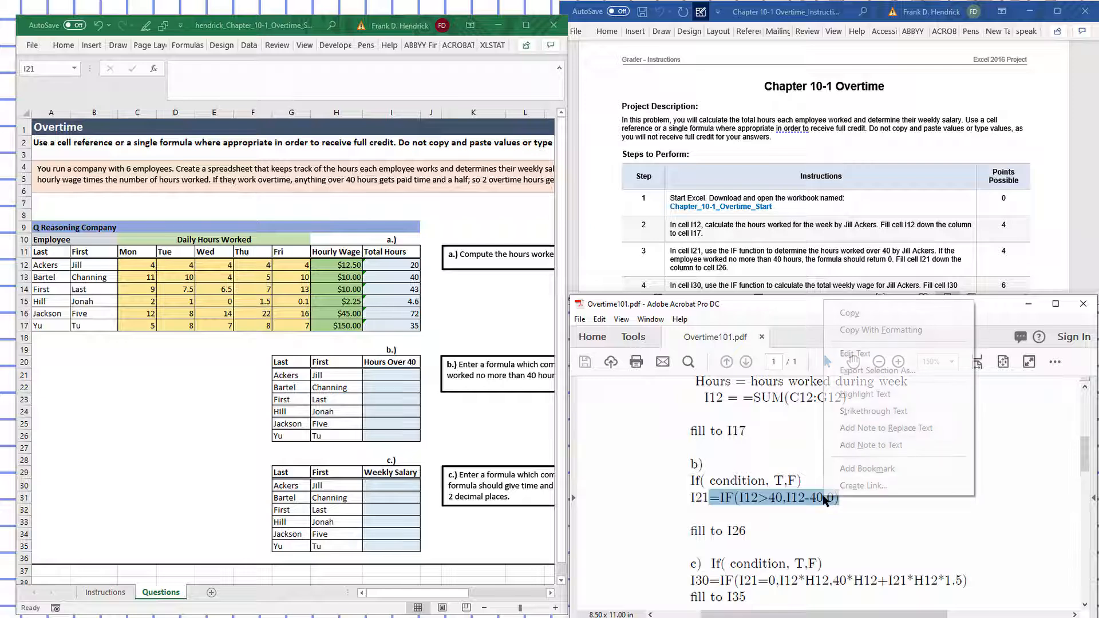
left_click(858, 315)
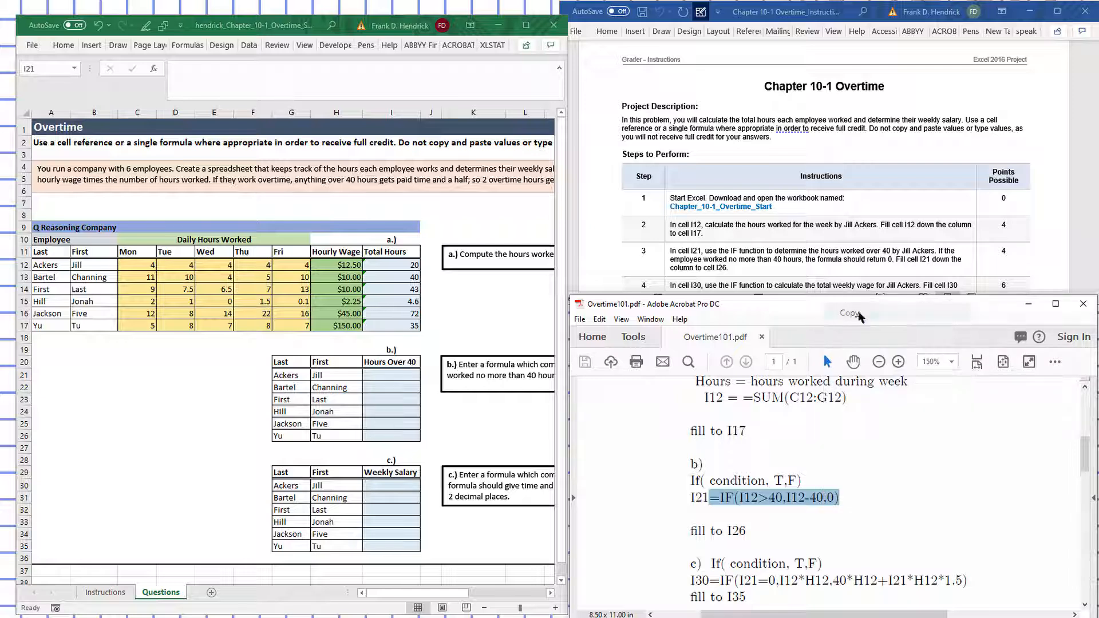
- Enter the copied formula =IF(I12>40,I12-40,0) in cell I21 of the workbook and fill it down to I26
left_click(390, 375)
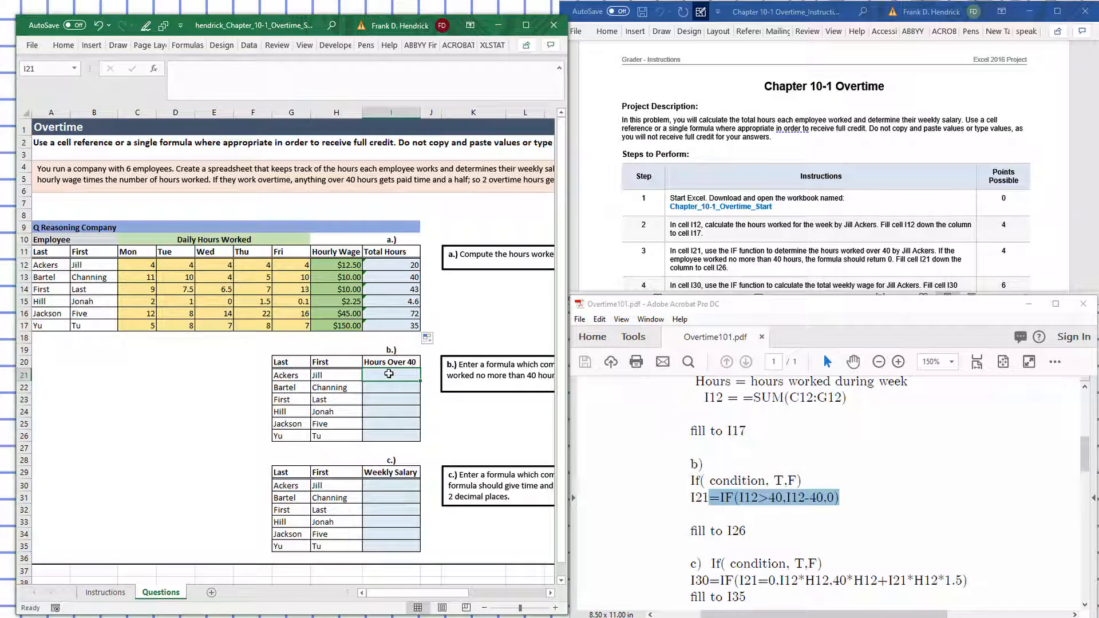
left_click(229, 73)
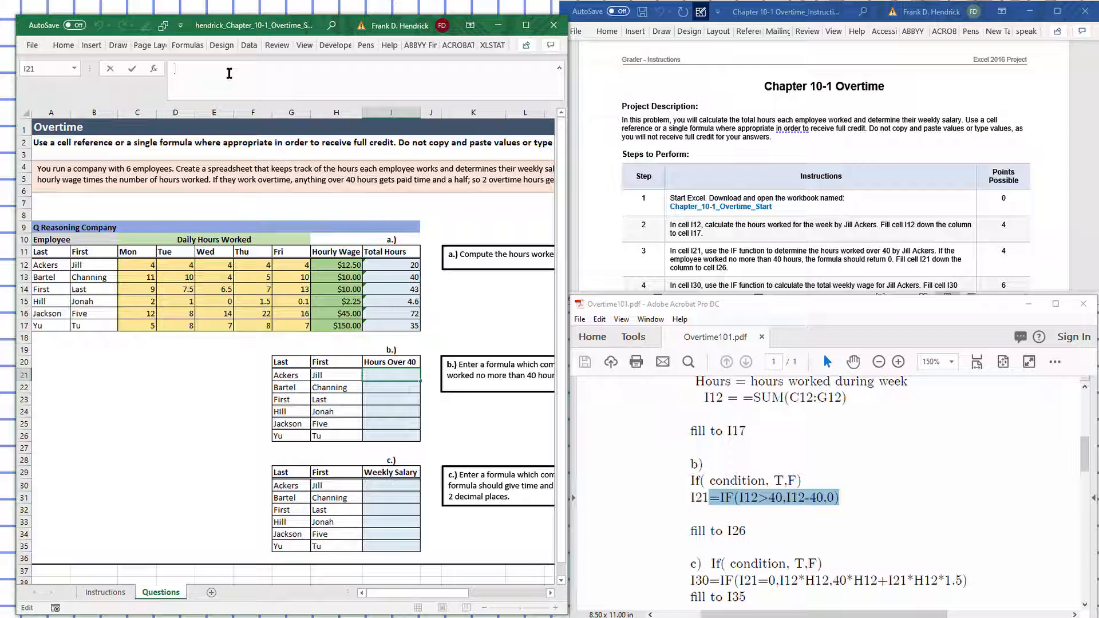
key("ctrl+v")
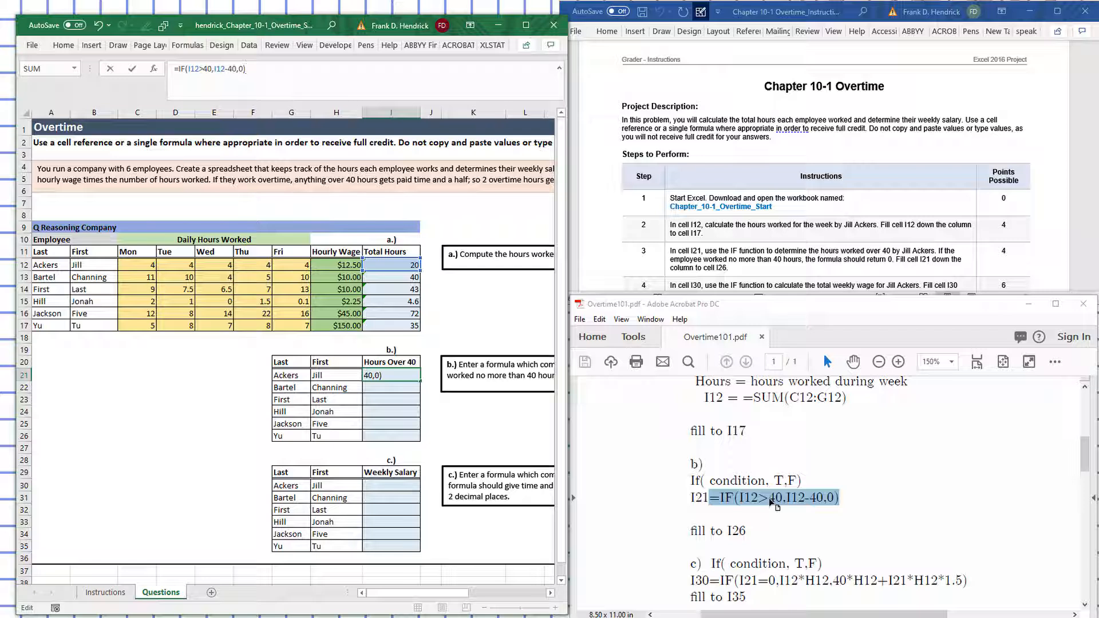
key("Return")
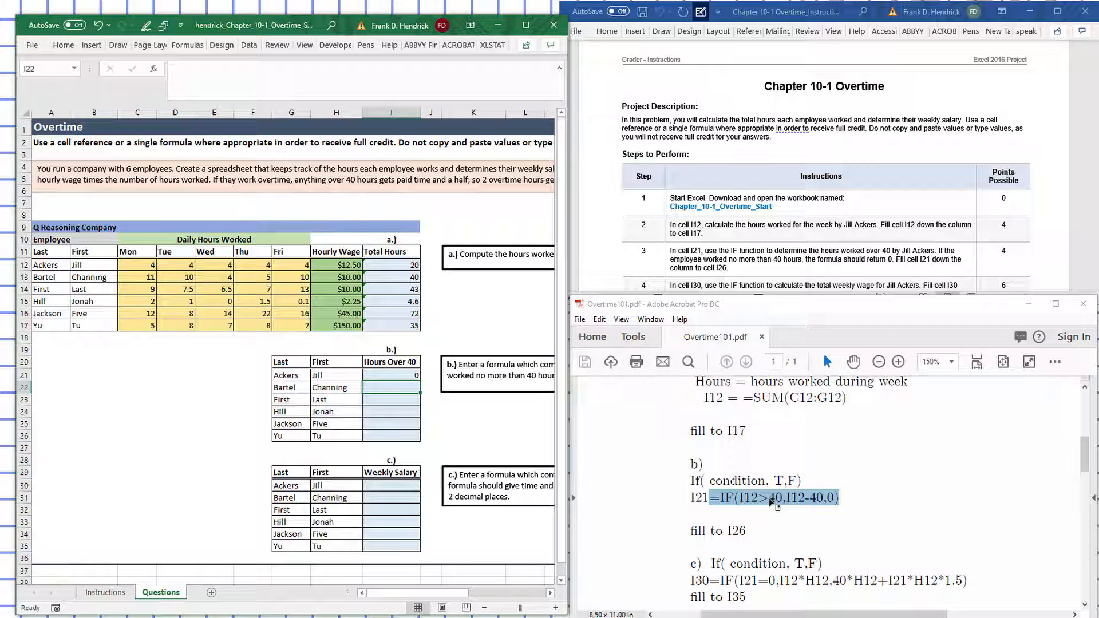
left_click(395, 375)
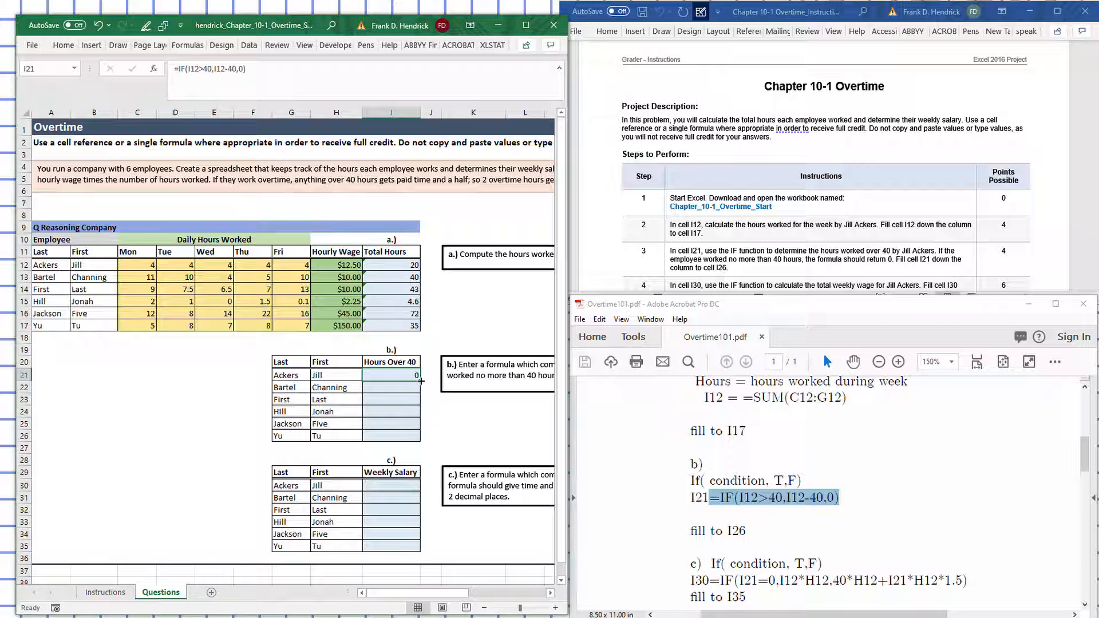
left_click_drag(421, 382, 424, 441)
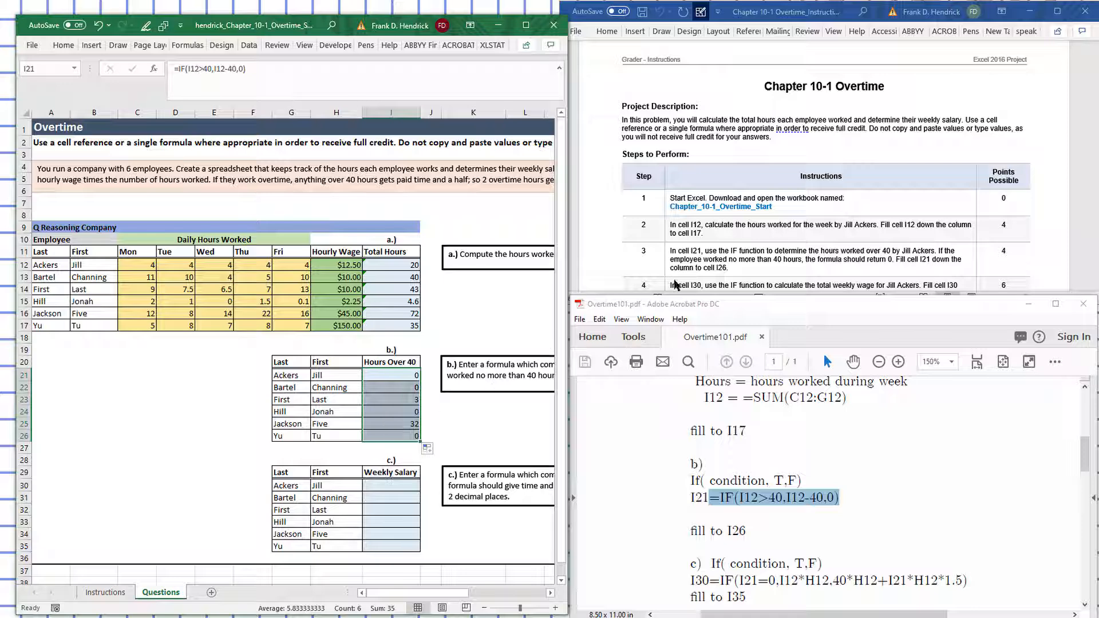
- Copy the part c weekly salary formula =IF(I21=0,I12*H12,40*H12+I21*H12*1.5) from the PDF notes
left_click(404, 484)
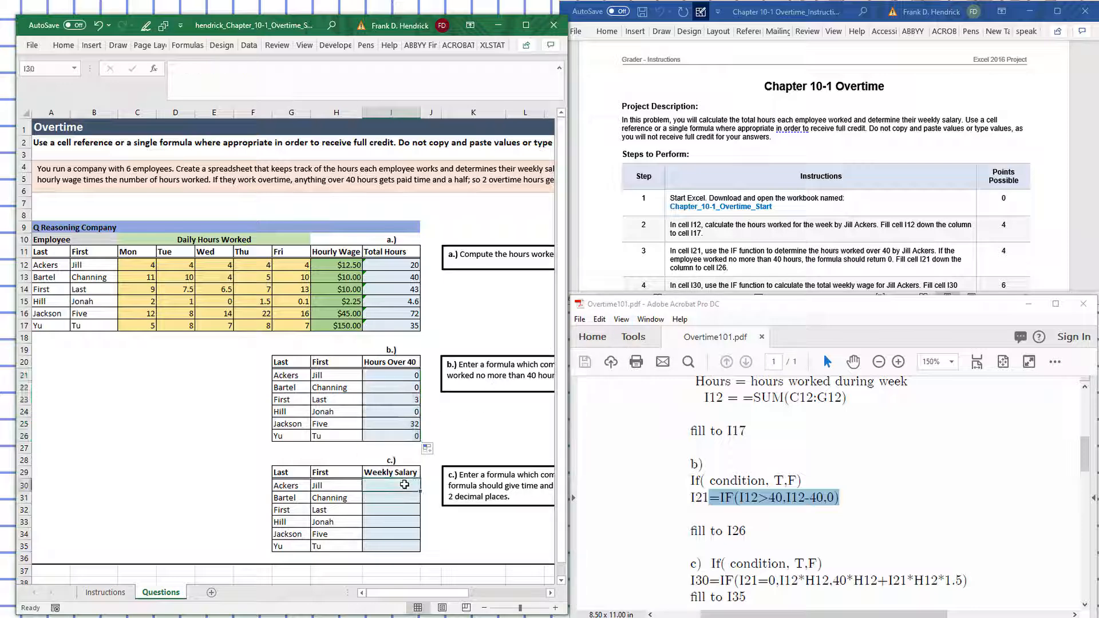
scroll(689, 233, "down", 2)
scroll(688, 232, "down", 1)
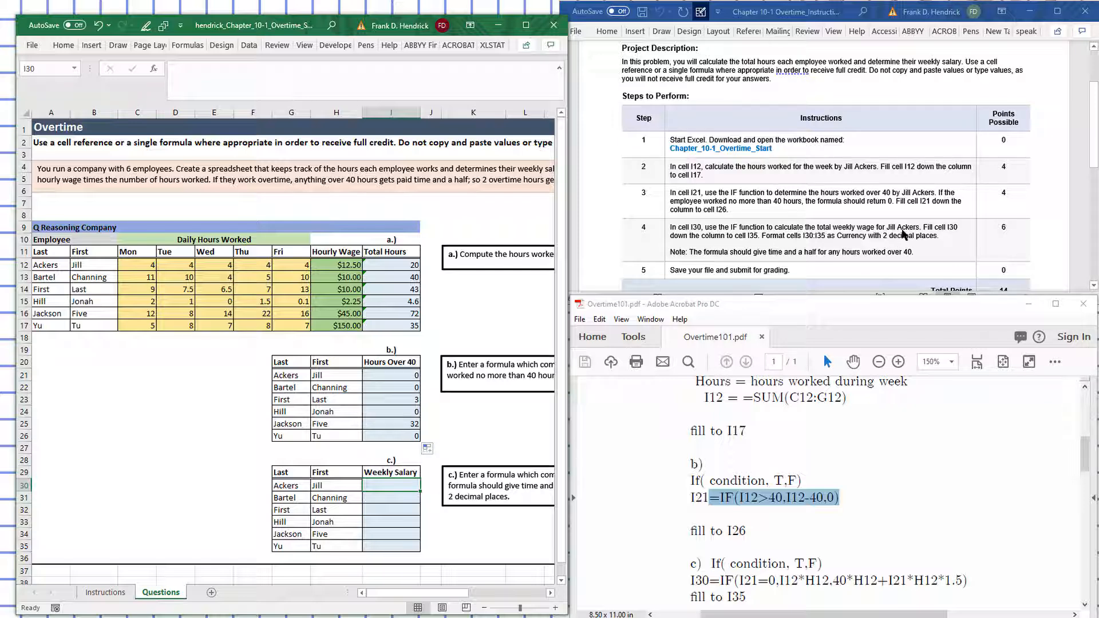
scroll(898, 486, "down", 1)
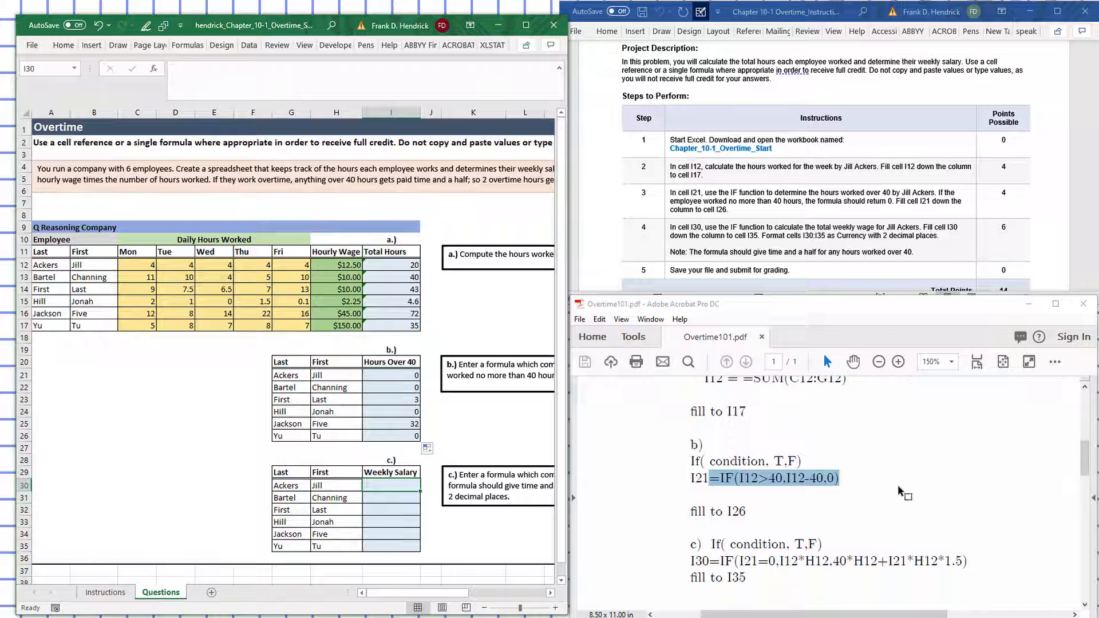
scroll(896, 486, "down", 1)
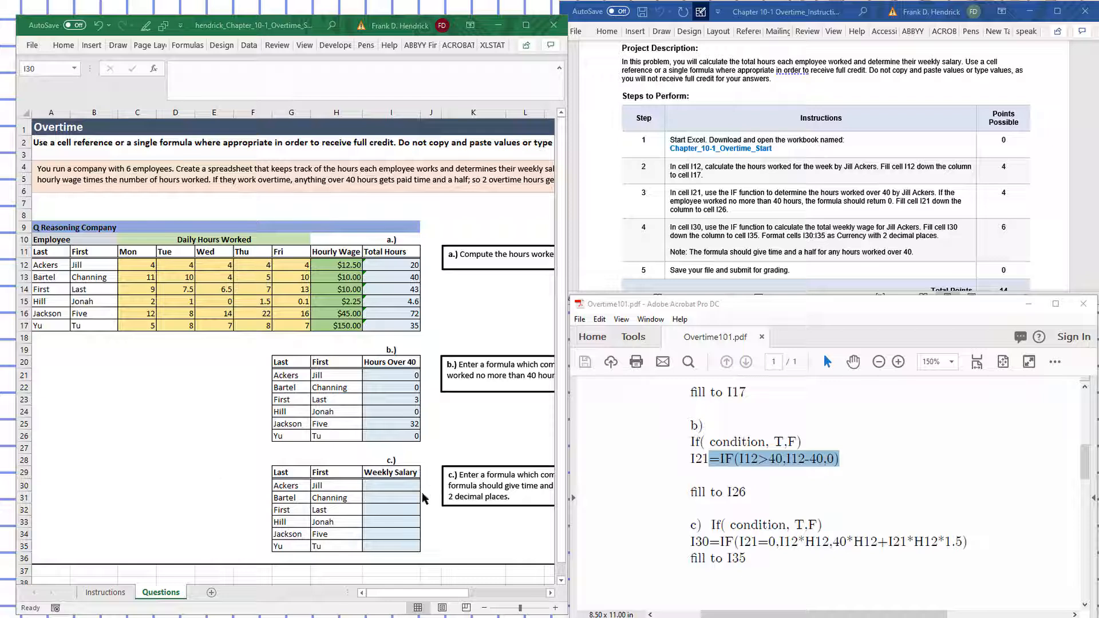
left_click(399, 489)
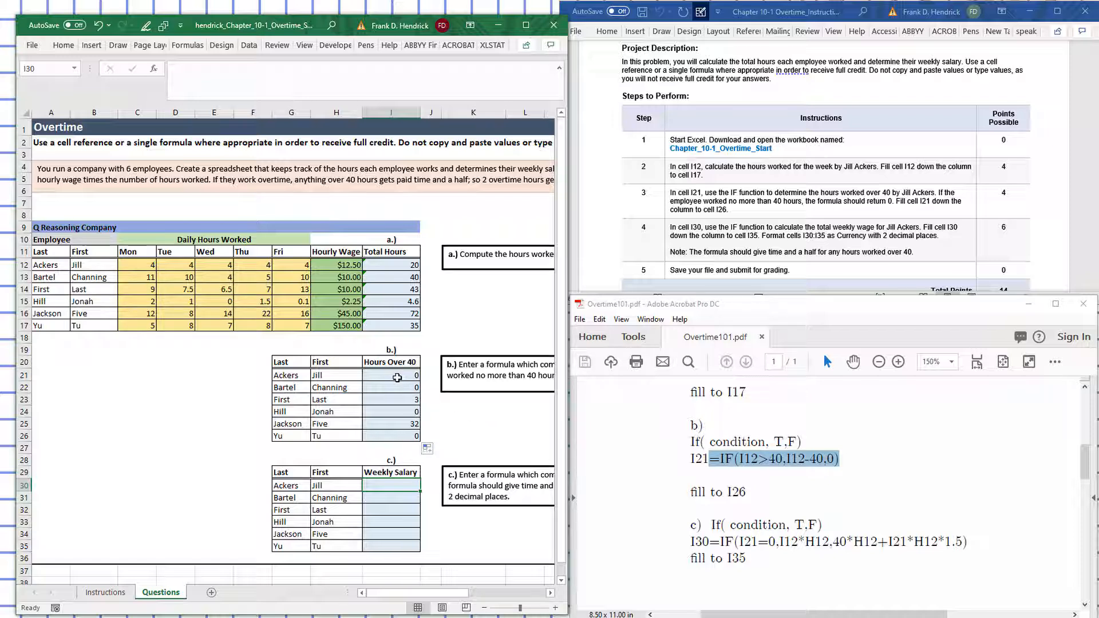
left_click(396, 378)
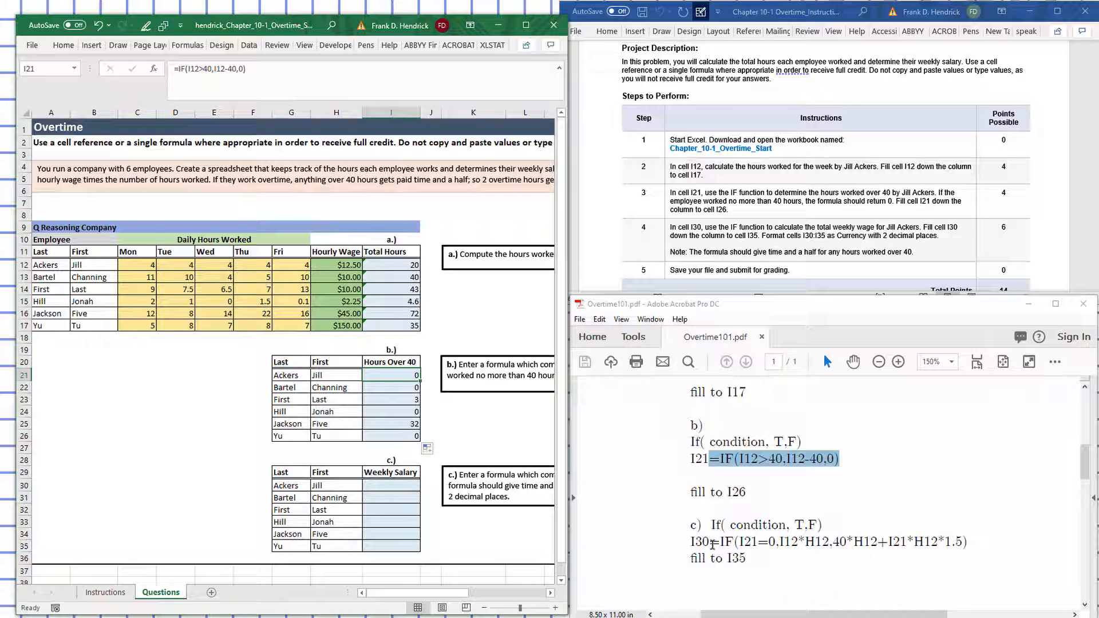
left_click_drag(711, 544, 989, 543)
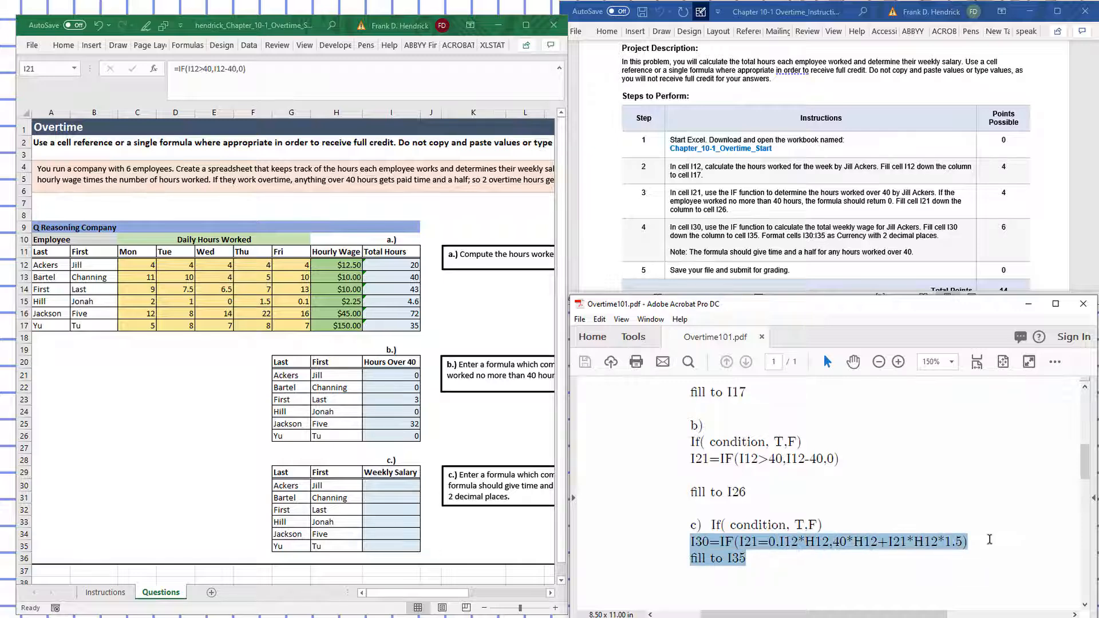
right_click(923, 542)
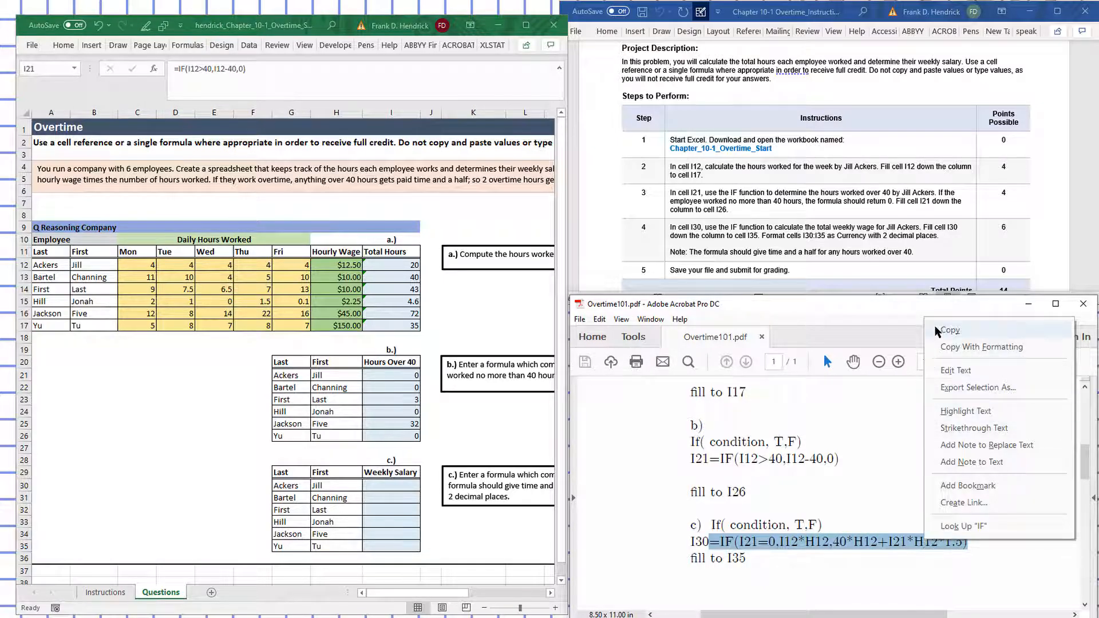
left_click(951, 331)
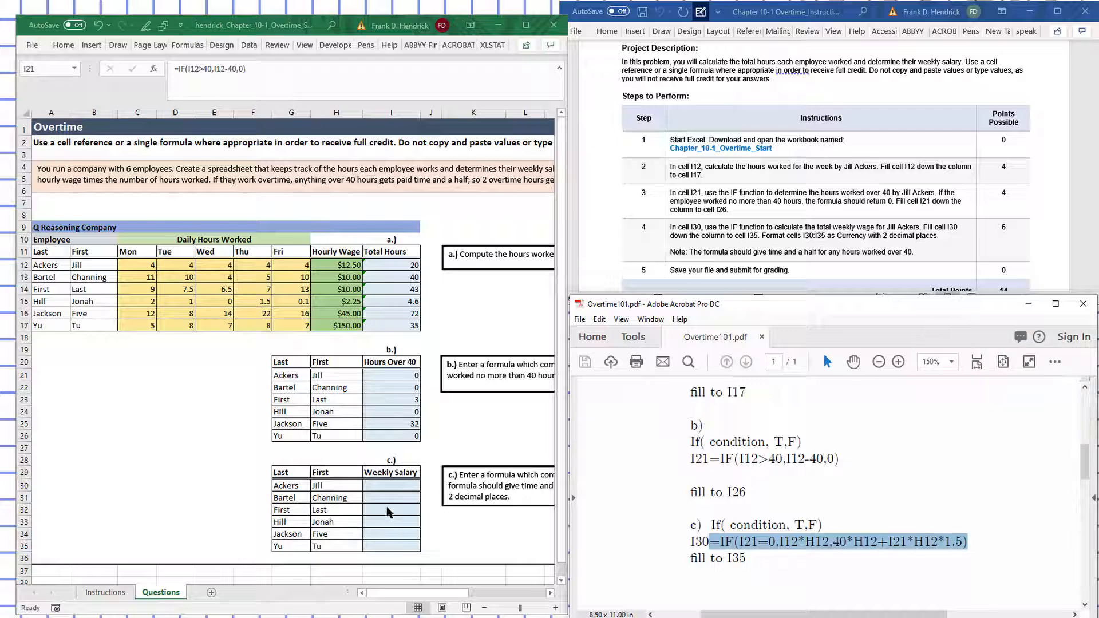
- Enter the copied formula =IF(I21=0,I12*H12,40*H12+I21*H12*1.5) in cell I30 of the workbook and fill it down to I35
left_click(389, 485)
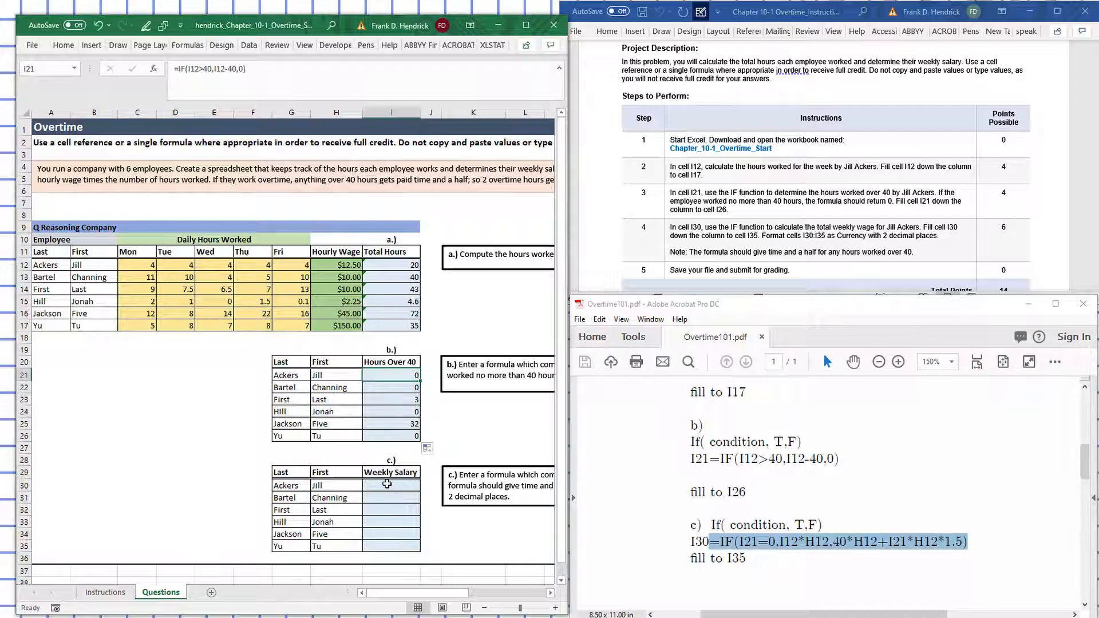
left_click(387, 485)
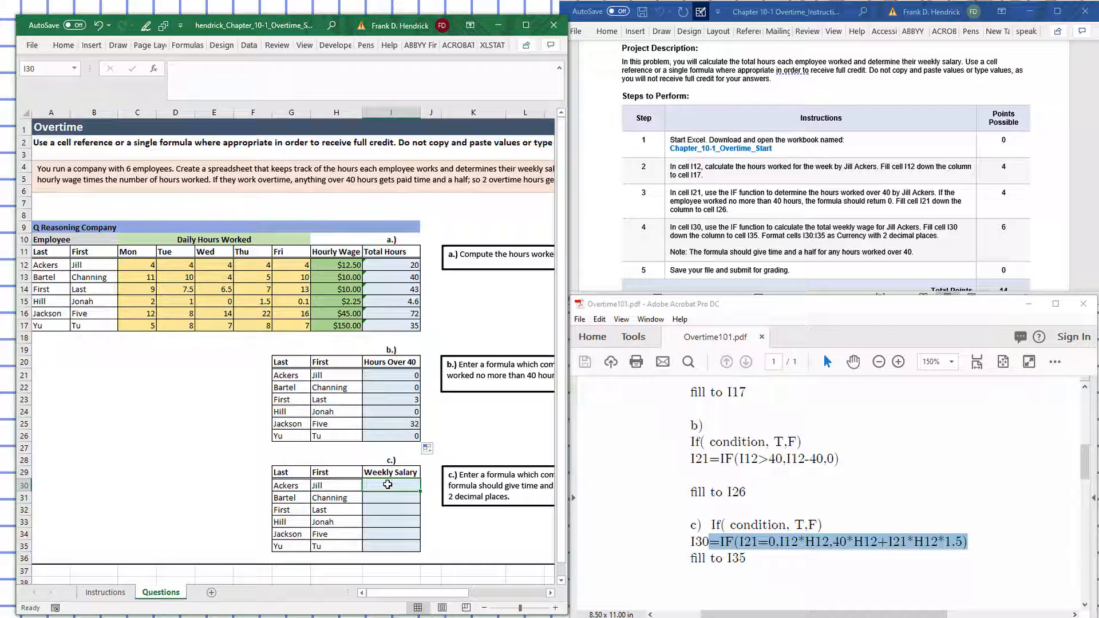
left_click(243, 71)
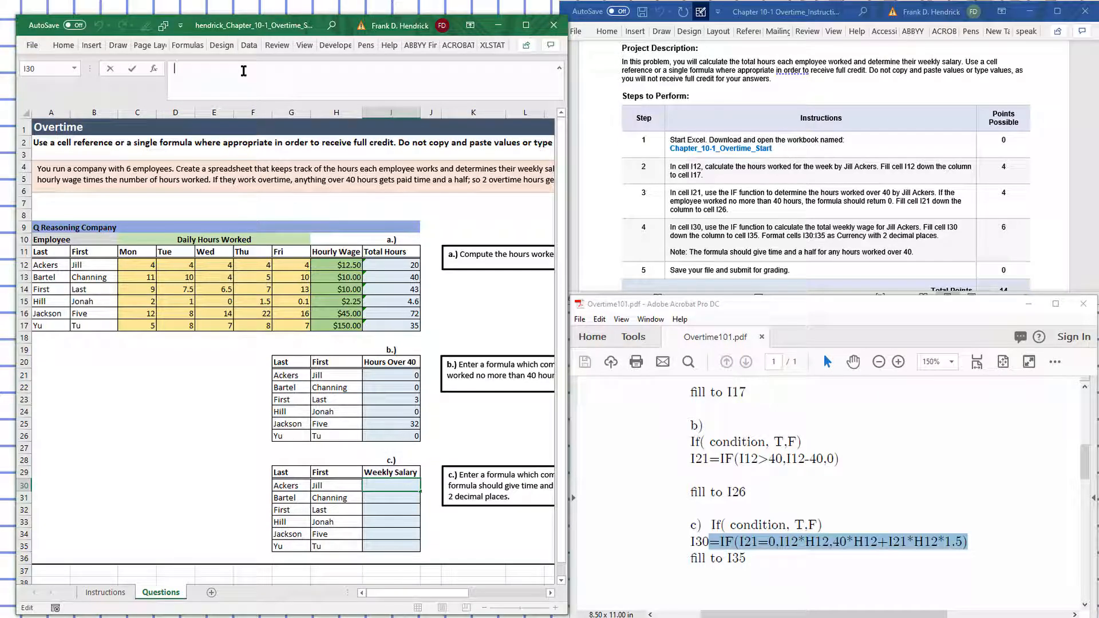
type("=")
key("BackSpace")
key("ctrl+v")
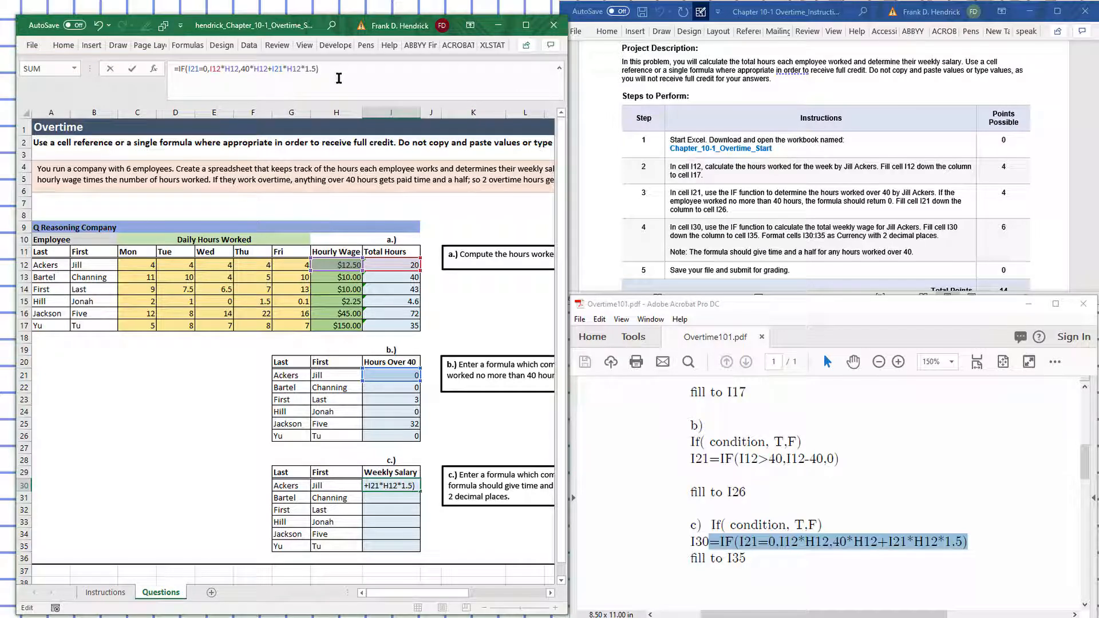
key("Return")
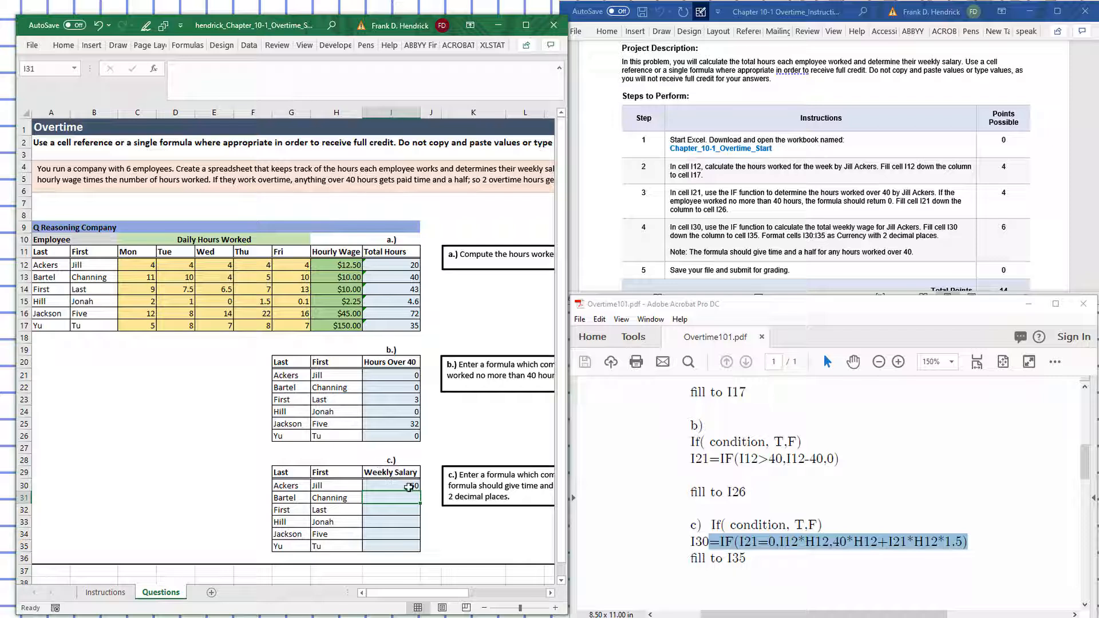
left_click(409, 487)
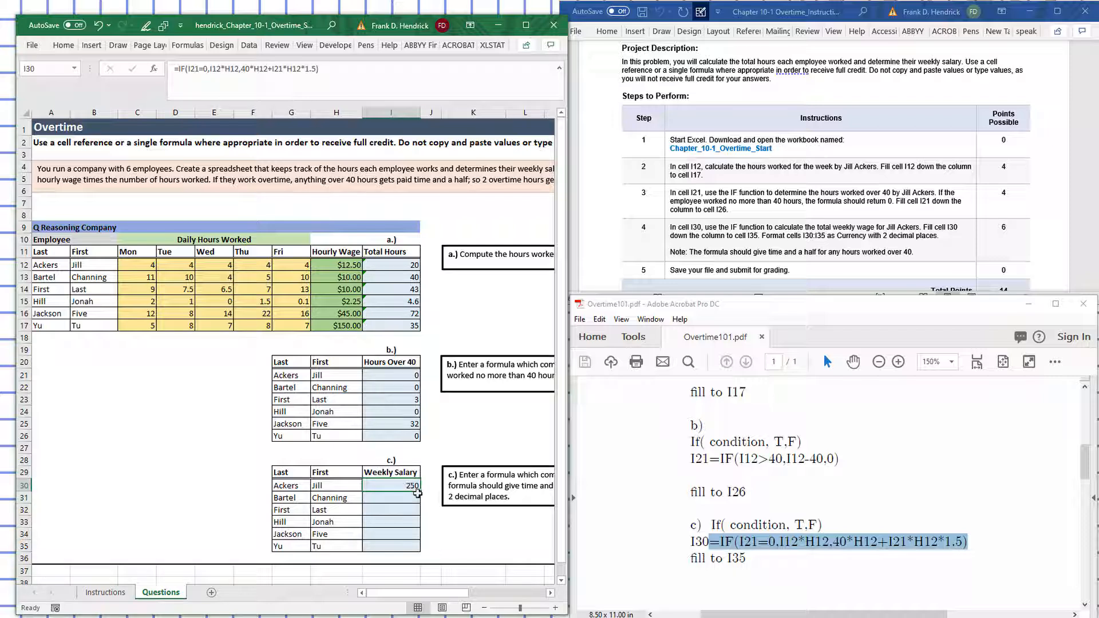
left_click_drag(421, 491, 417, 551)
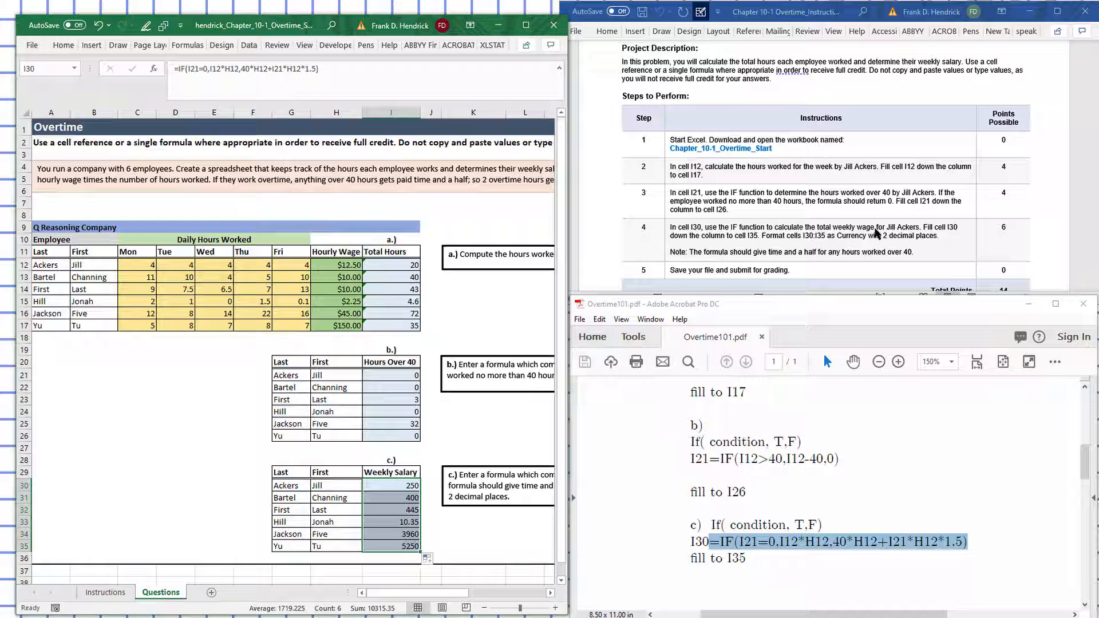
- Format cell I30 as Currency with 2 decimal places and fill it down to I35
left_click(395, 486)
right_click(395, 486)
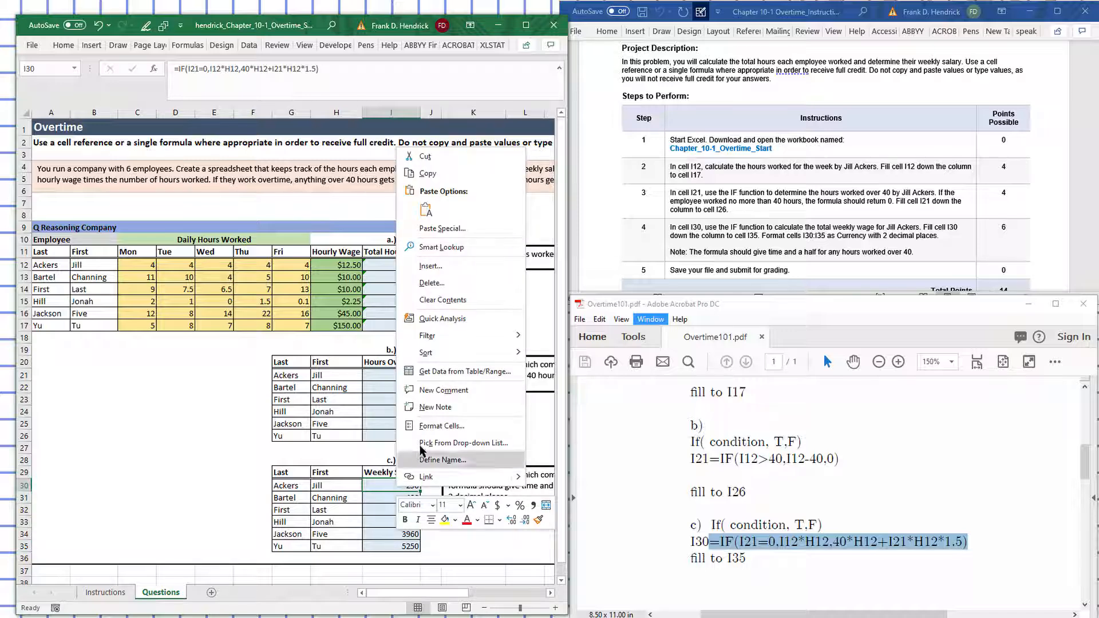
left_click(452, 425)
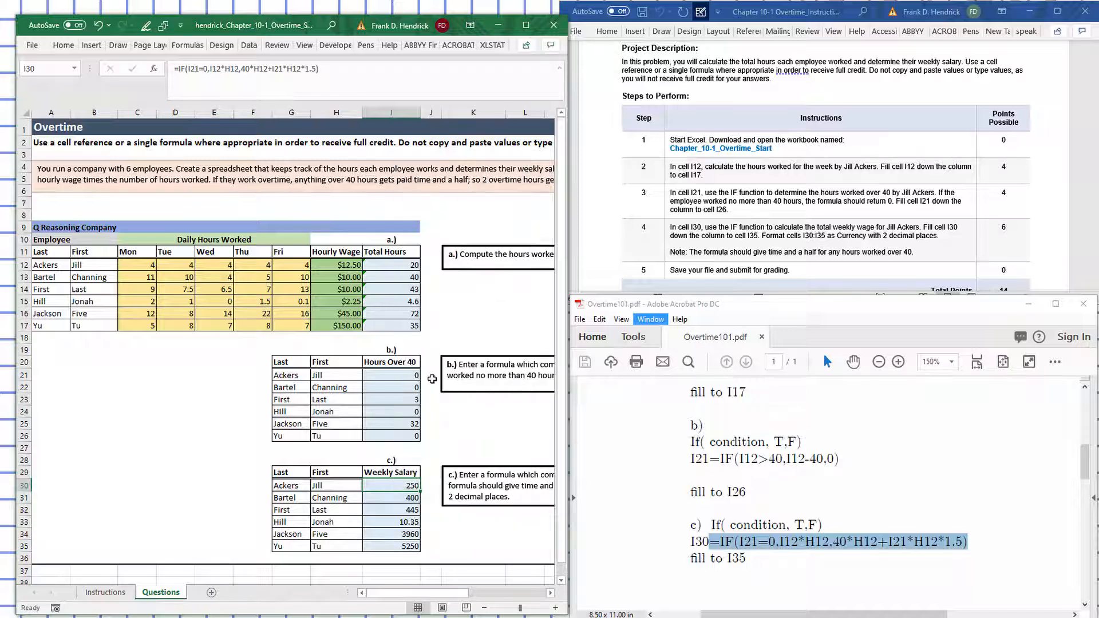
left_click(318, 339)
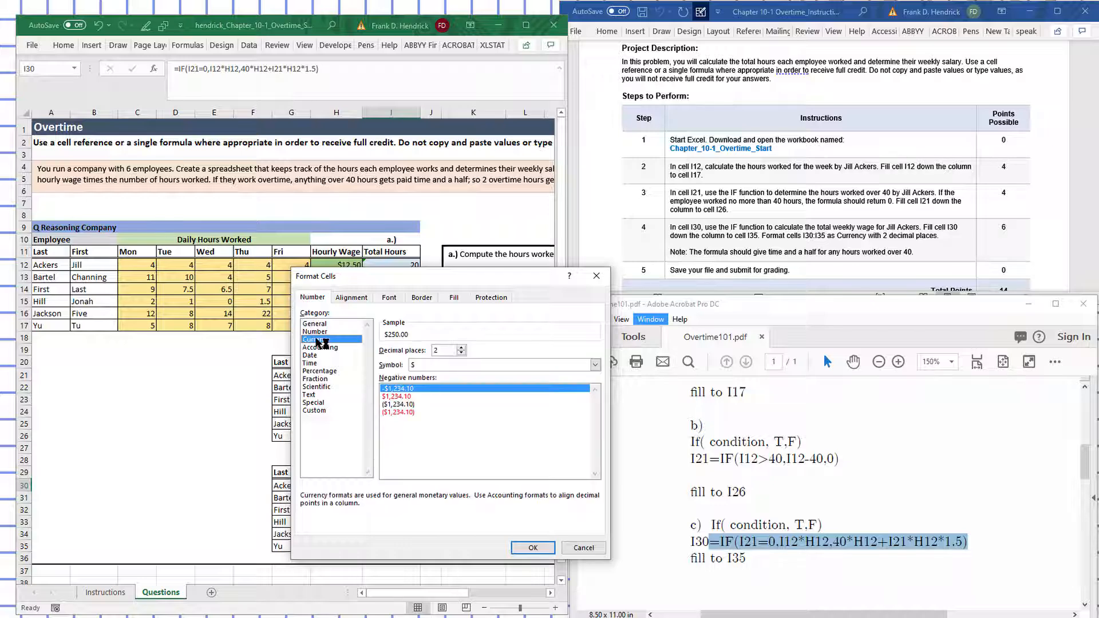
left_click(525, 547)
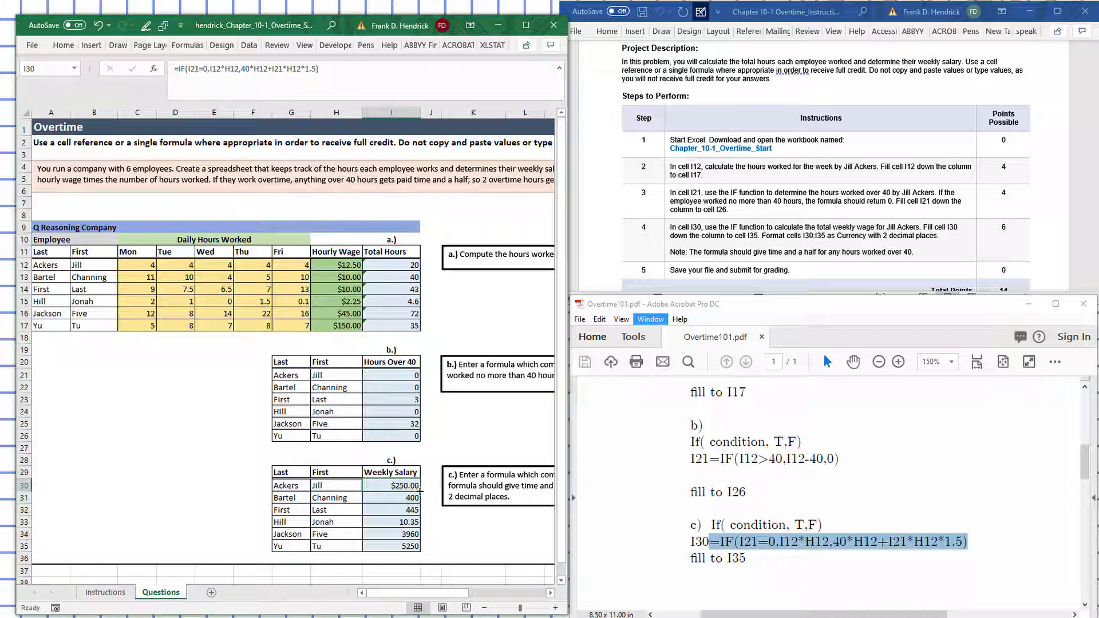
left_click_drag(420, 491, 409, 555)
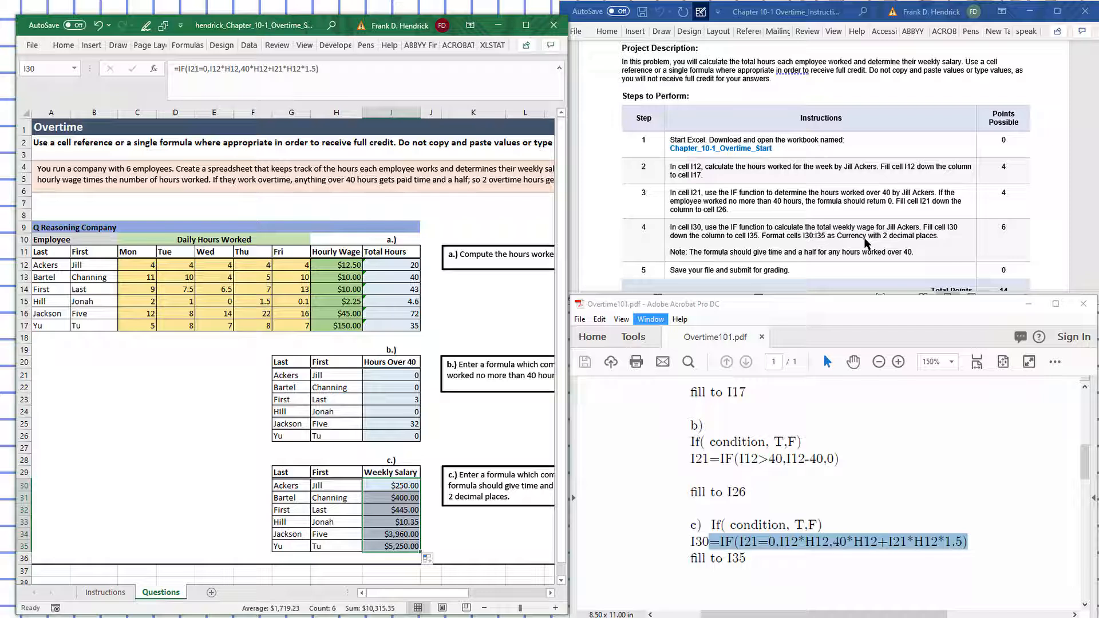
scroll(852, 515, "down", 1)
scroll(852, 515, "down", 1)
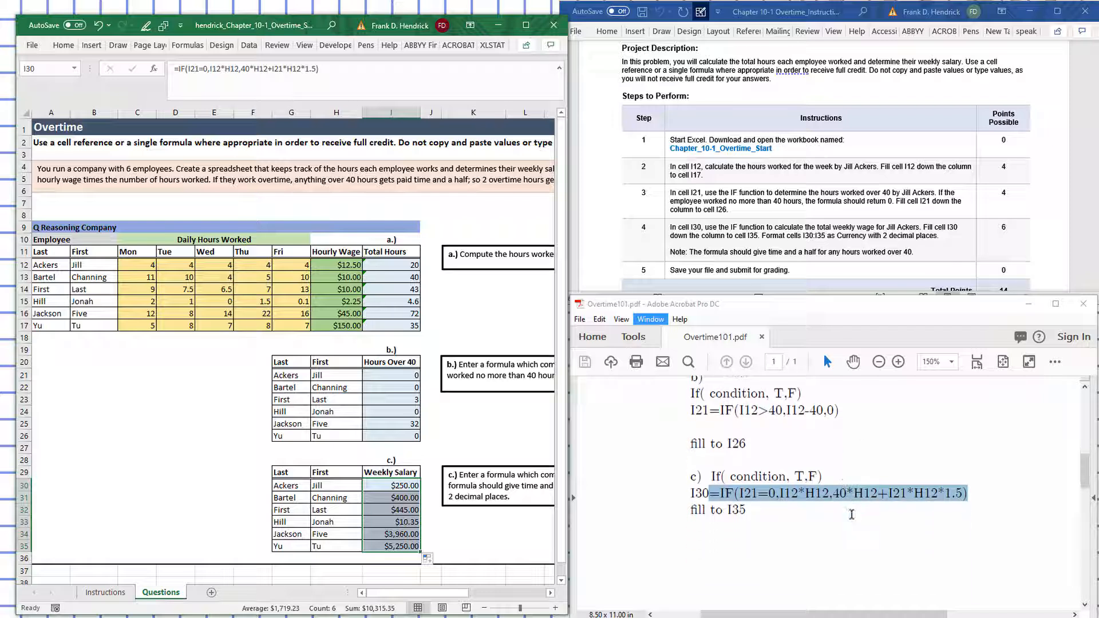